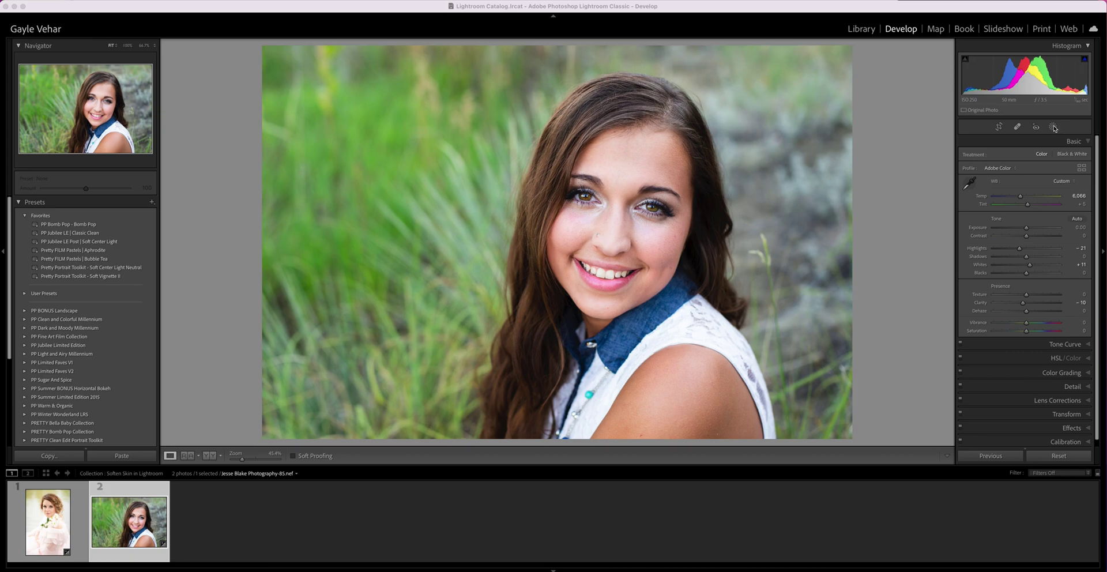
Open the portrait's Masks panel to show the existing Mask 1.
click(1054, 128)
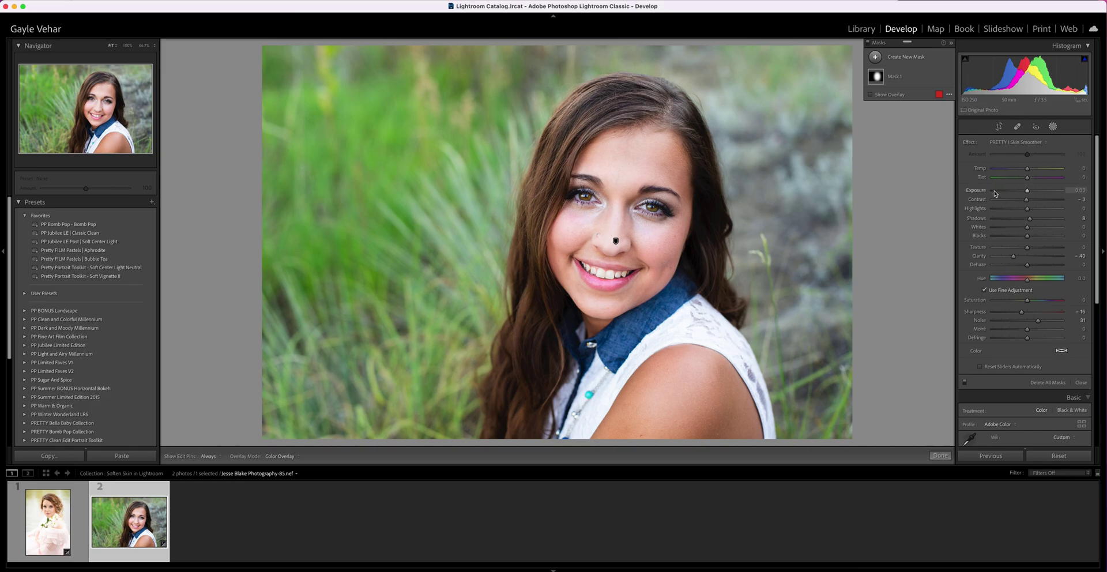
Create a new Brush mask for painting the PRETTY I Skin Smoother effect.
click(875, 58)
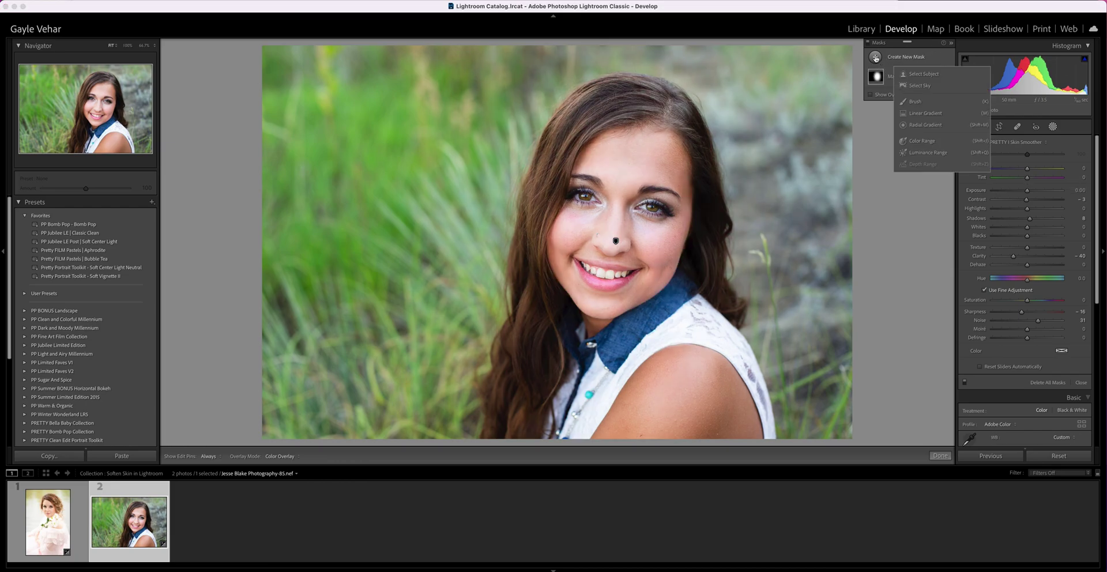
click(918, 102)
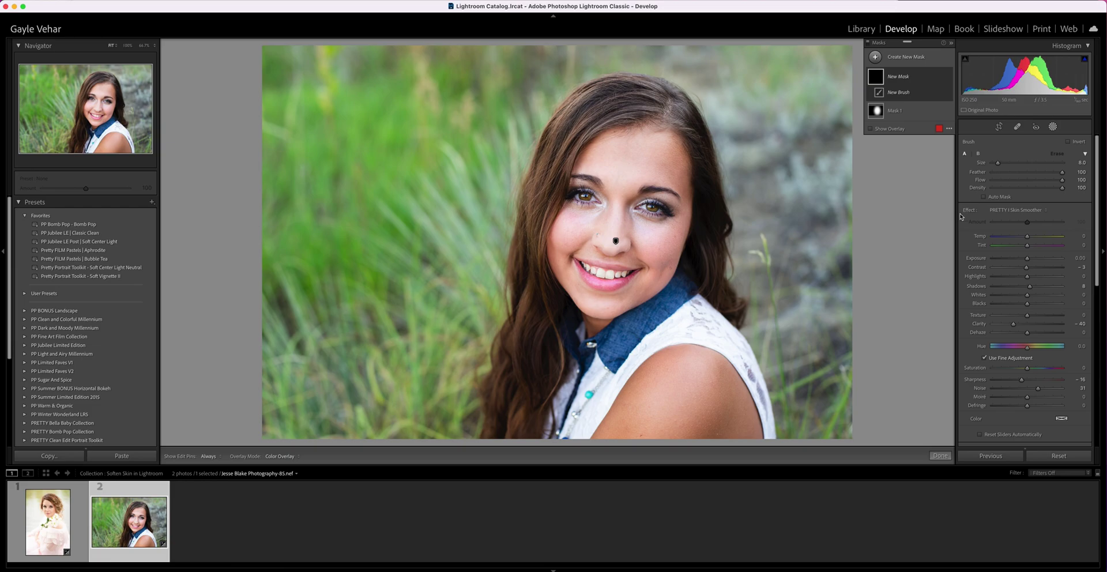
click(1013, 211)
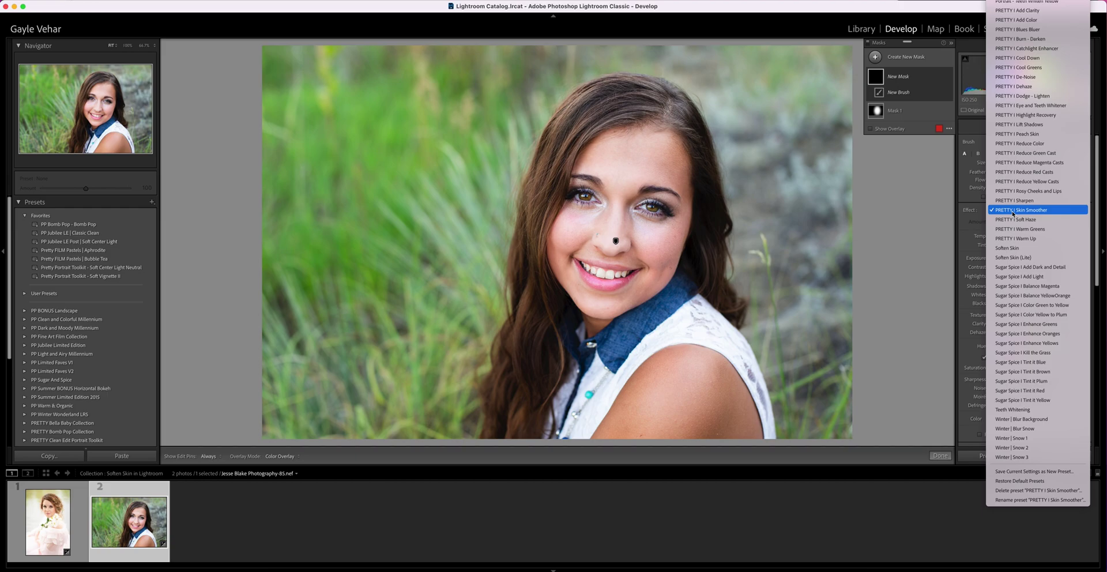
scroll(1012, 213, up, 5)
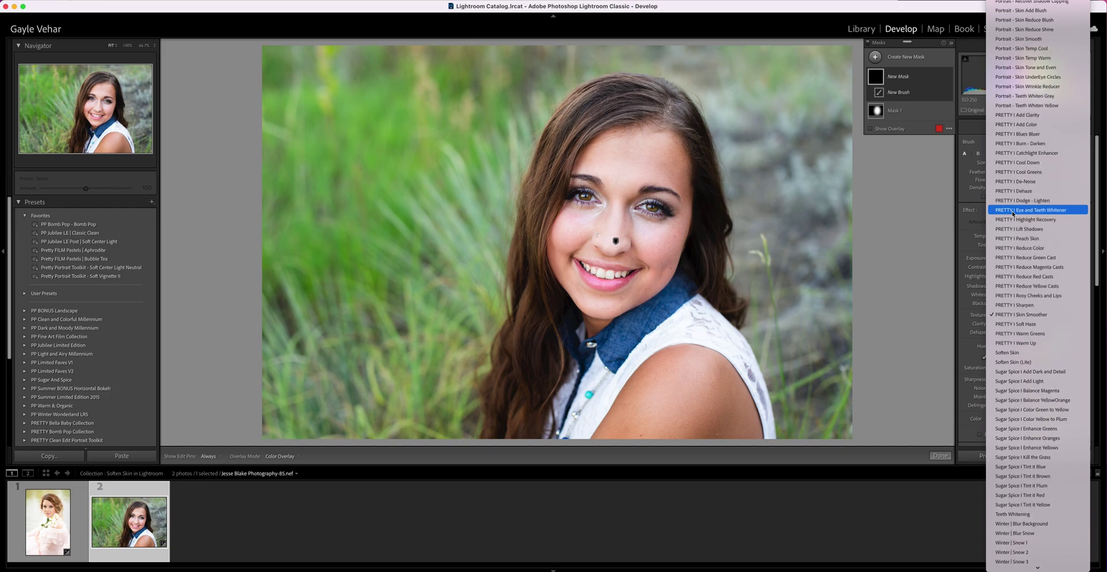
scroll(1012, 213, up, 5)
scroll(1013, 212, up, 5)
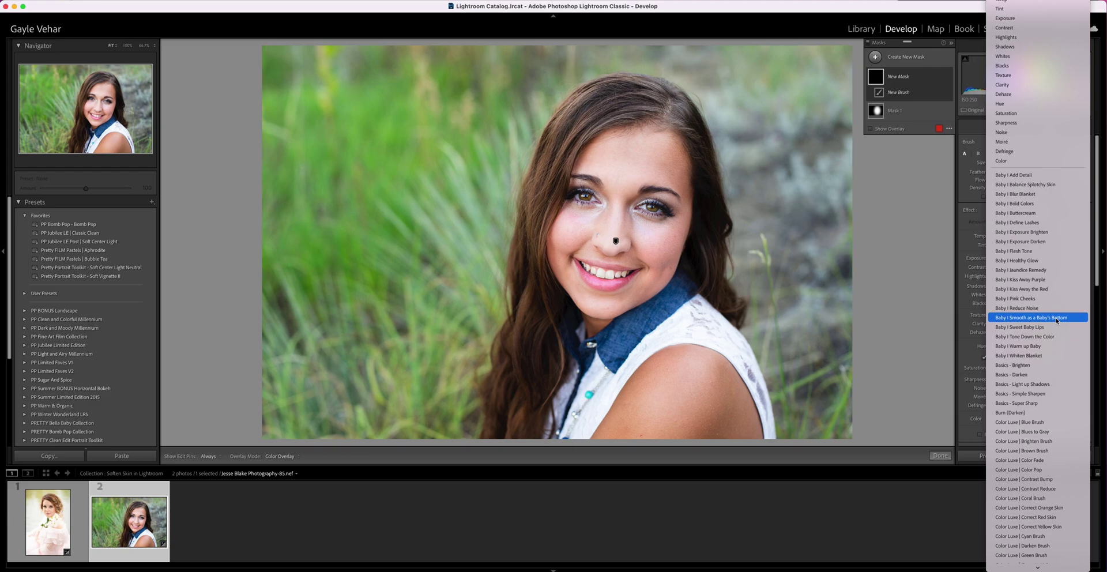
scroll(1057, 320, down, 5)
scroll(1056, 320, down, 5)
scroll(1057, 321, down, 5)
scroll(1057, 320, down, 5)
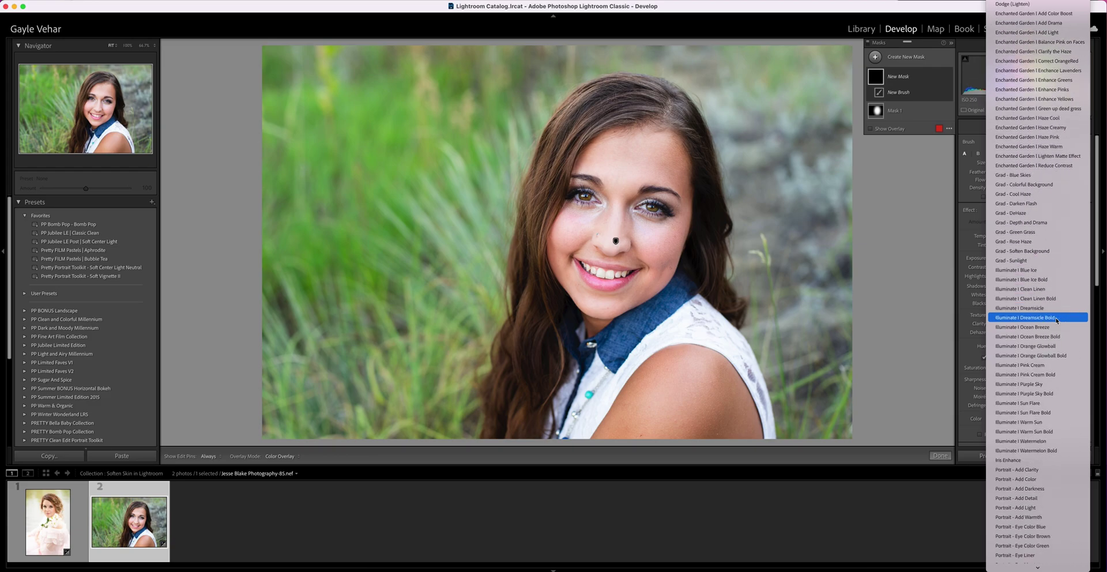
scroll(1056, 321, down, 5)
scroll(1057, 321, down, 5)
scroll(1057, 321, down, 5)
scroll(1057, 321, down, 5)
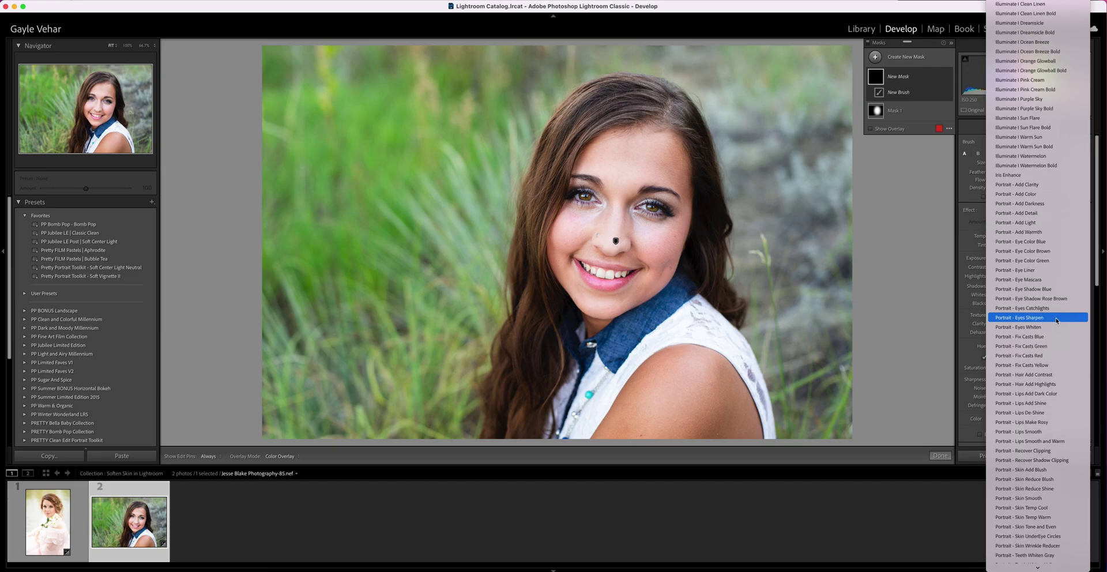
scroll(1062, 453, down, 2)
scroll(1063, 454, down, 2)
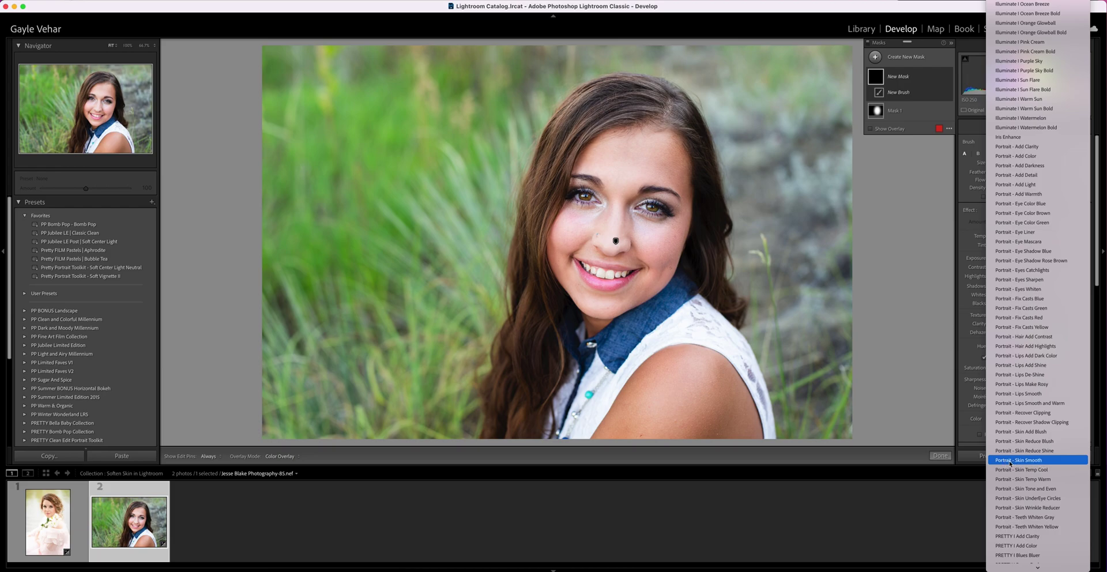
scroll(1024, 463, down, 10)
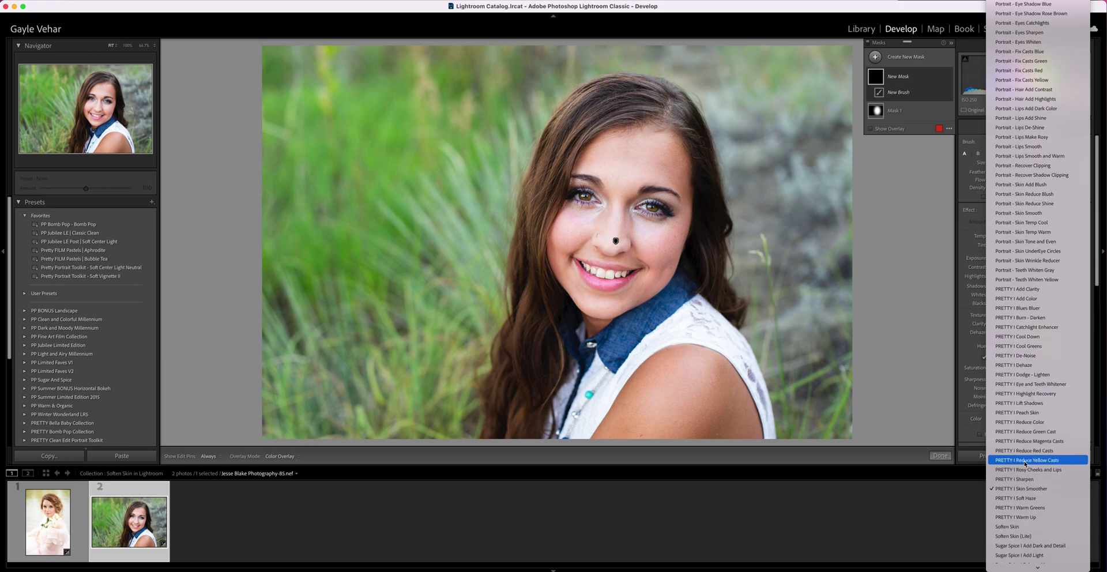
click(1032, 479)
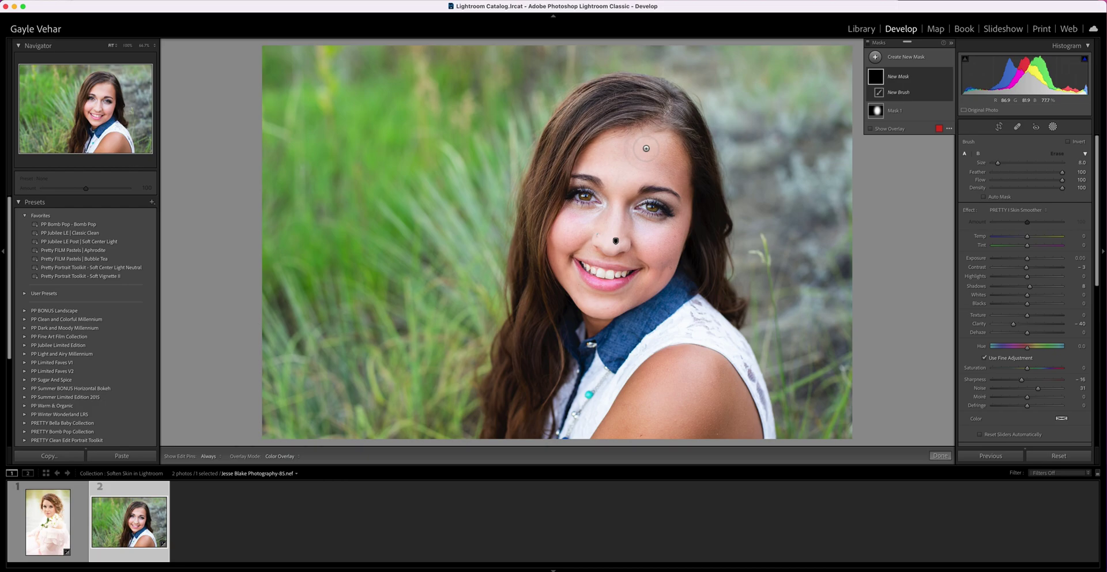
Zoom to 66.7% on her face and enlarge the brush to size 10.
key(z)
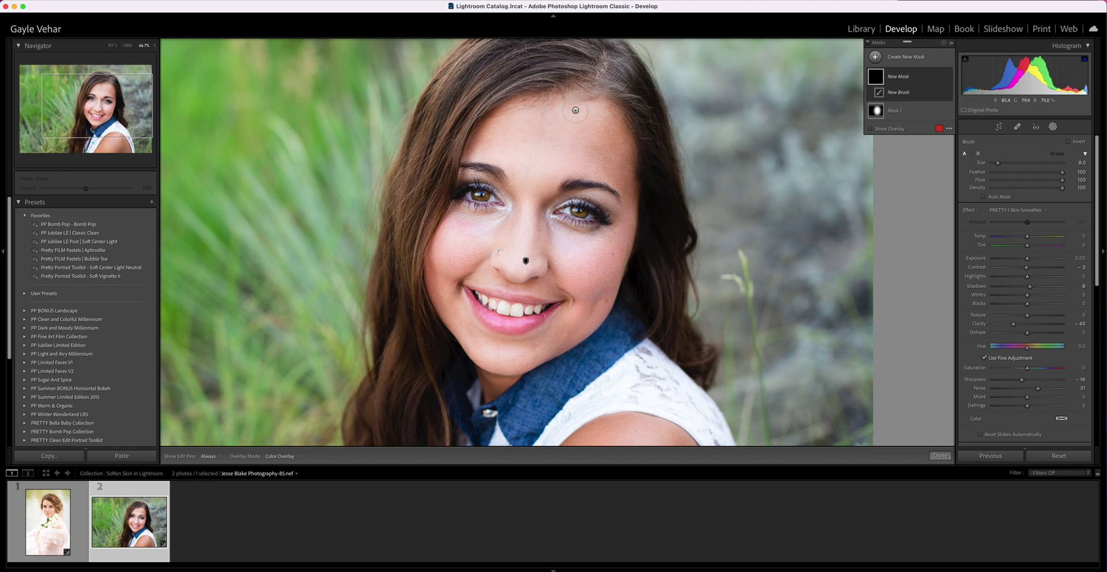
key(h)
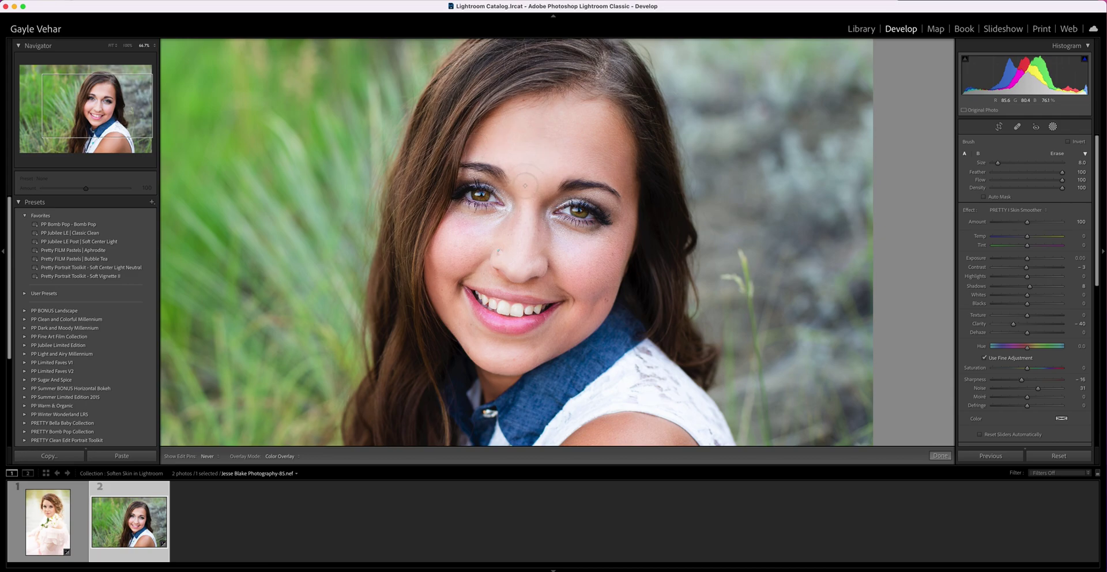
key(h)
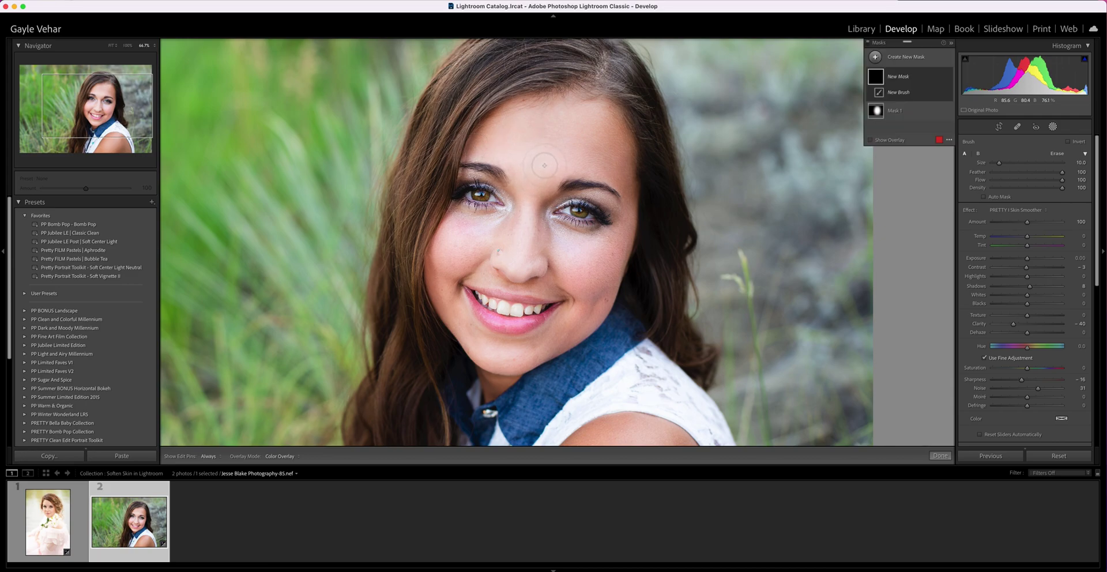
key(bracketright)
Paint the Skin Smoother mask over the forehead, nose, cheeks, chin and under the right eye.
click(544, 165)
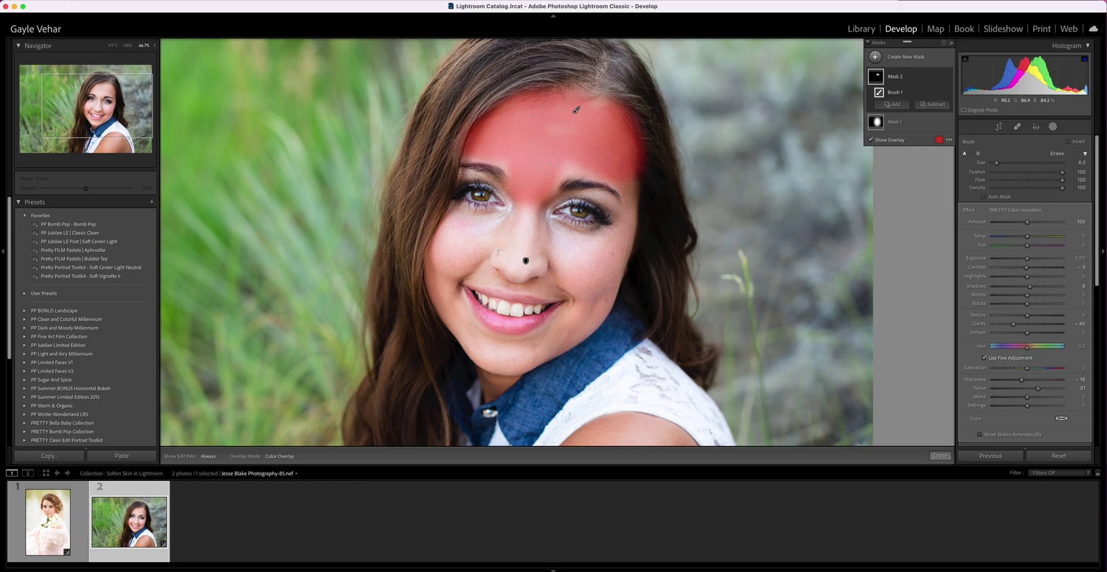
key(h)
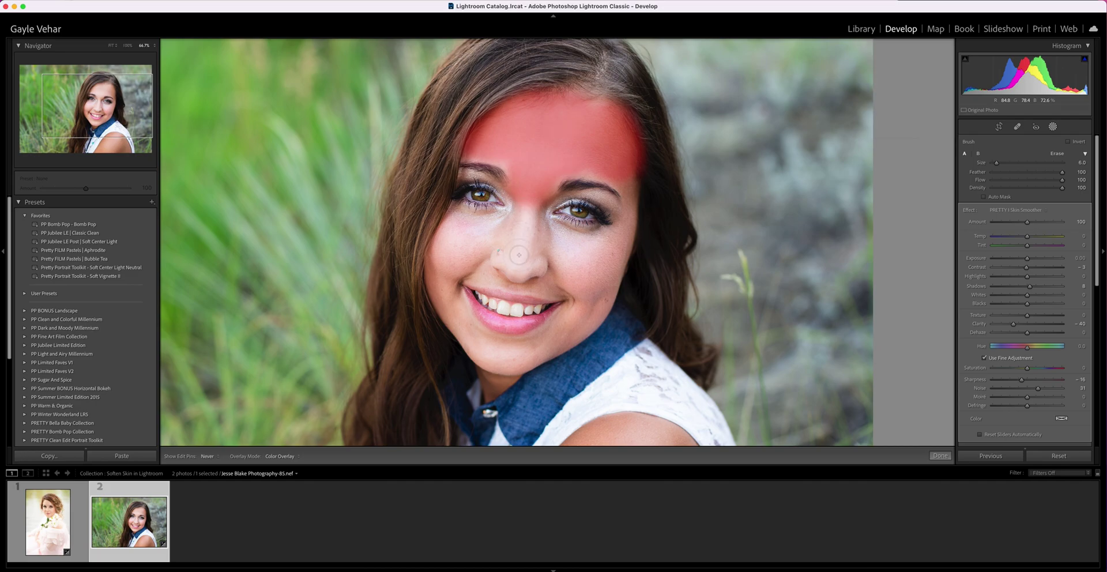
drag(519, 208, 520, 257)
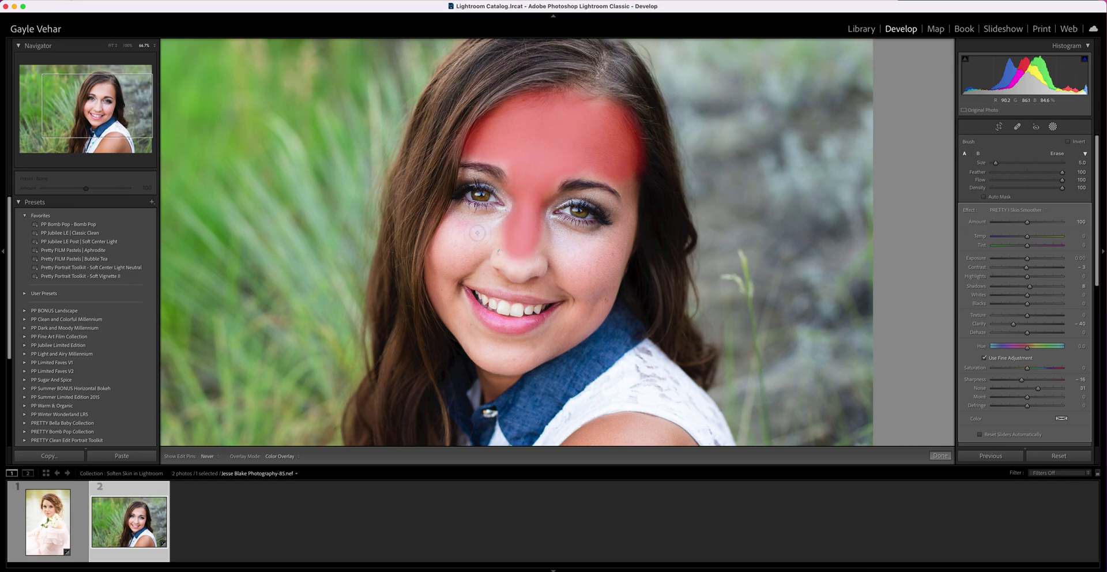
mouse_move(490, 227)
mouse_down()
mouse_move(437, 267)
mouse_move(483, 339)
mouse_move(467, 336)
mouse_up()
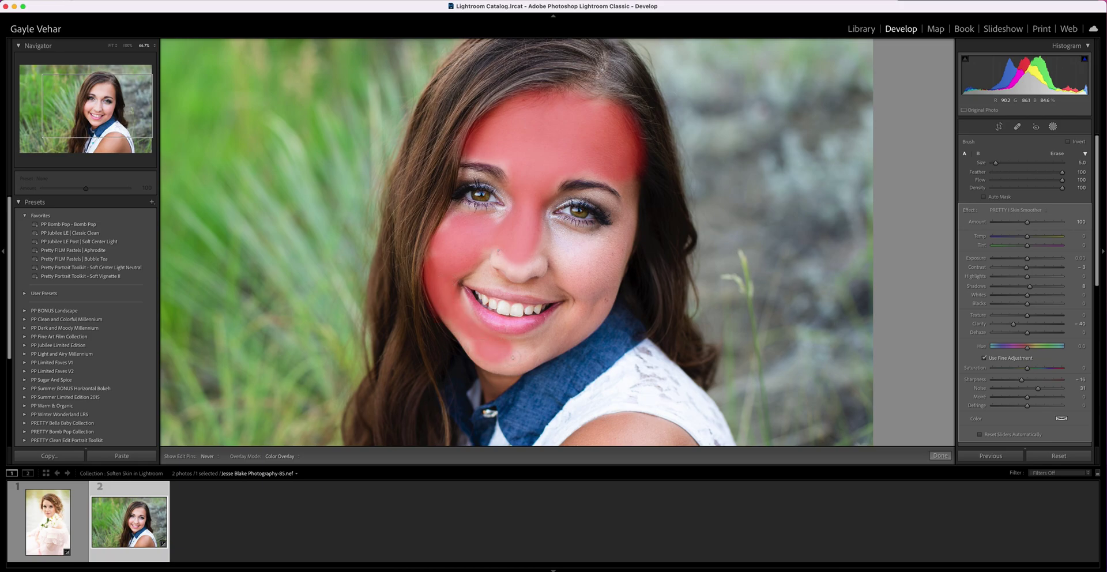
drag(466, 335, 581, 320)
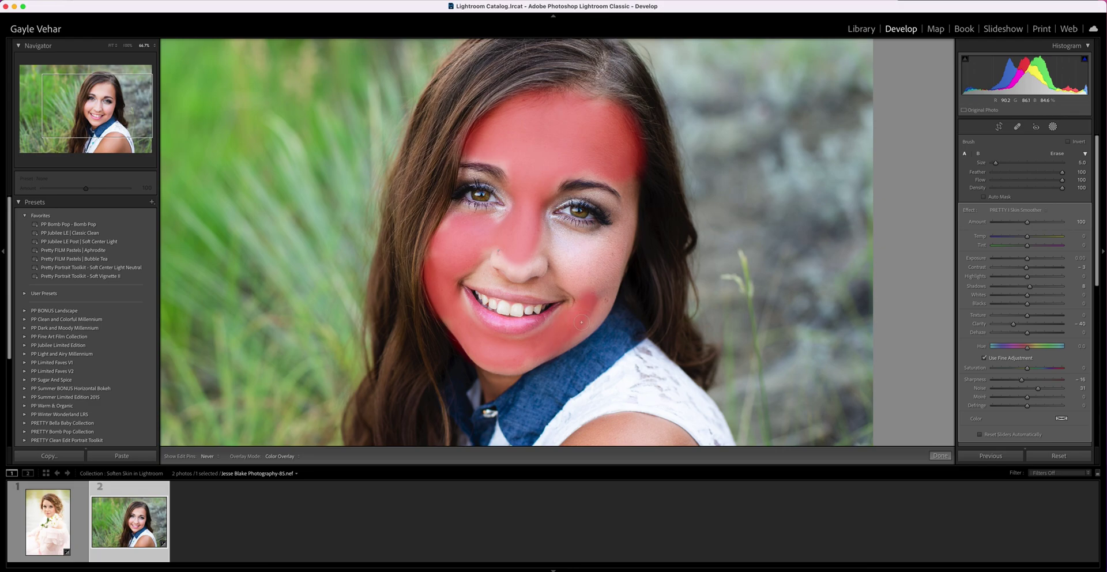
drag(591, 305, 582, 314)
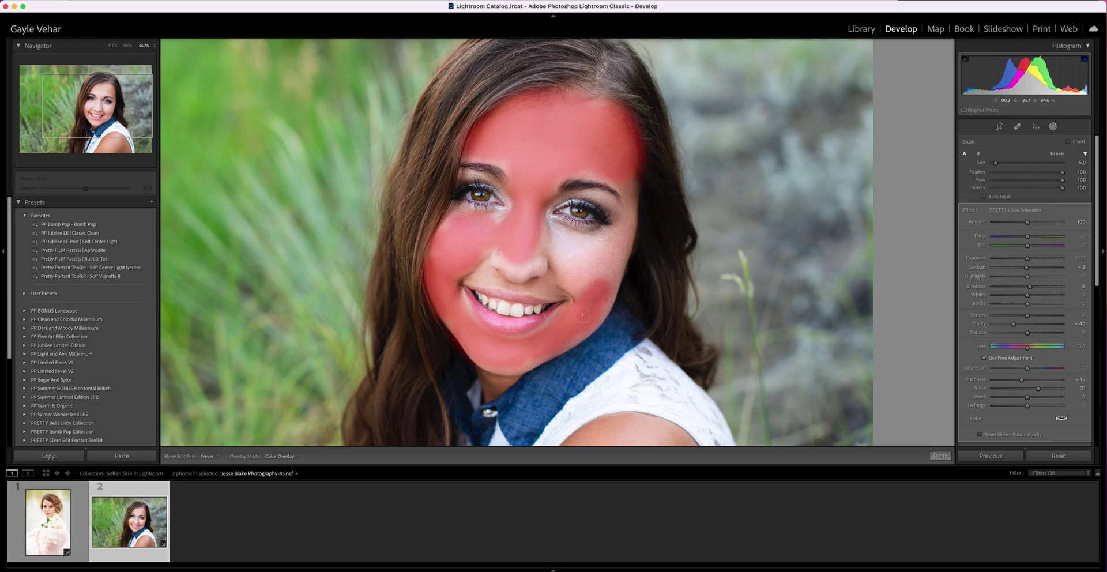
drag(602, 277, 627, 203)
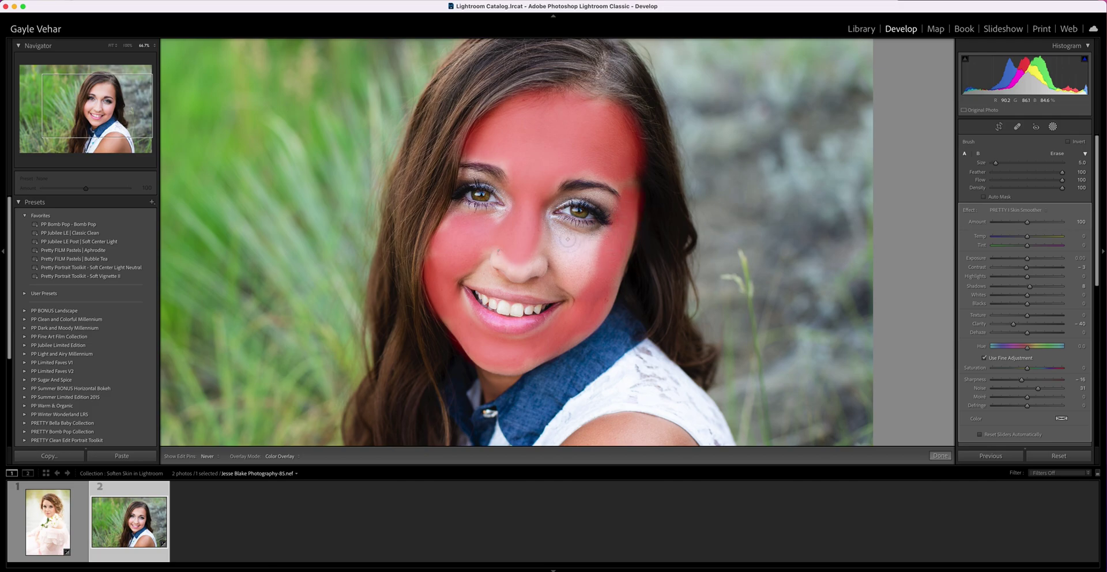
mouse_move(568, 238)
mouse_down()
mouse_move(567, 269)
mouse_move(591, 265)
mouse_up()
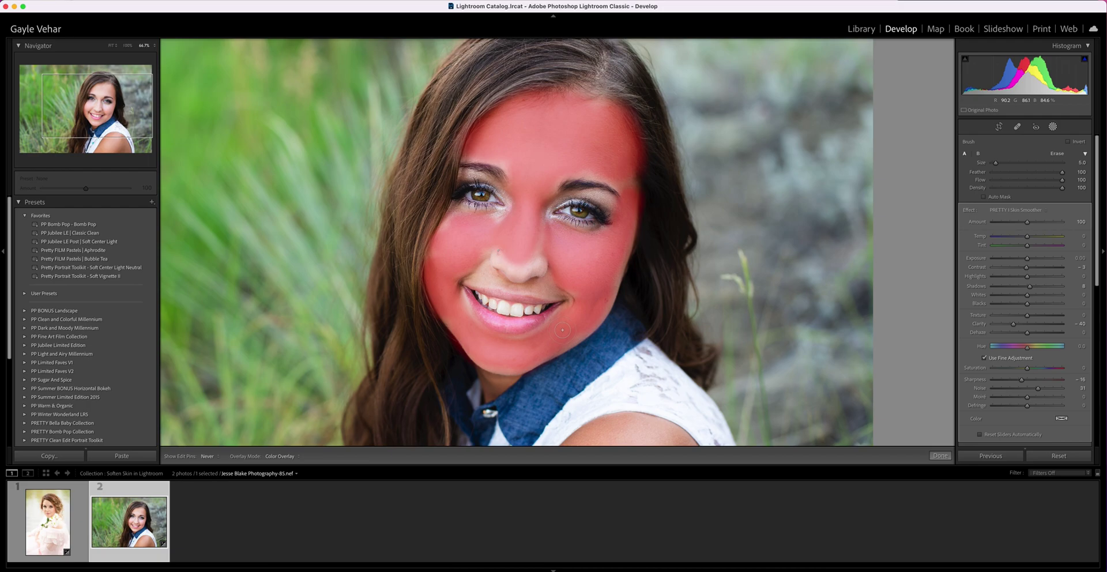
Shrink the brush to refine around the eyes, mouth and nostrils, then hide the red mask overlay.
key(h)
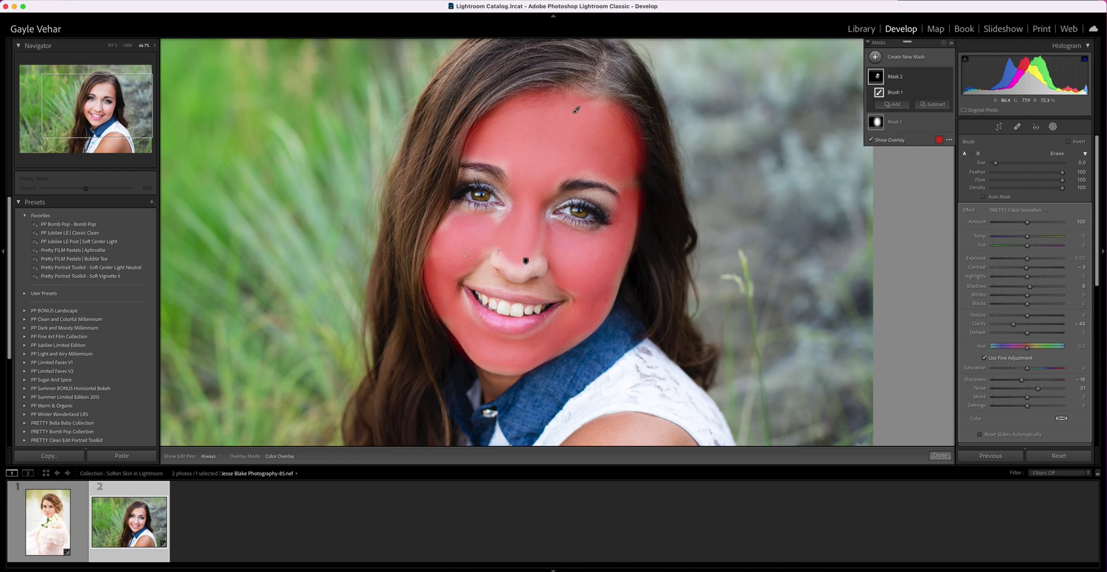
key(h)
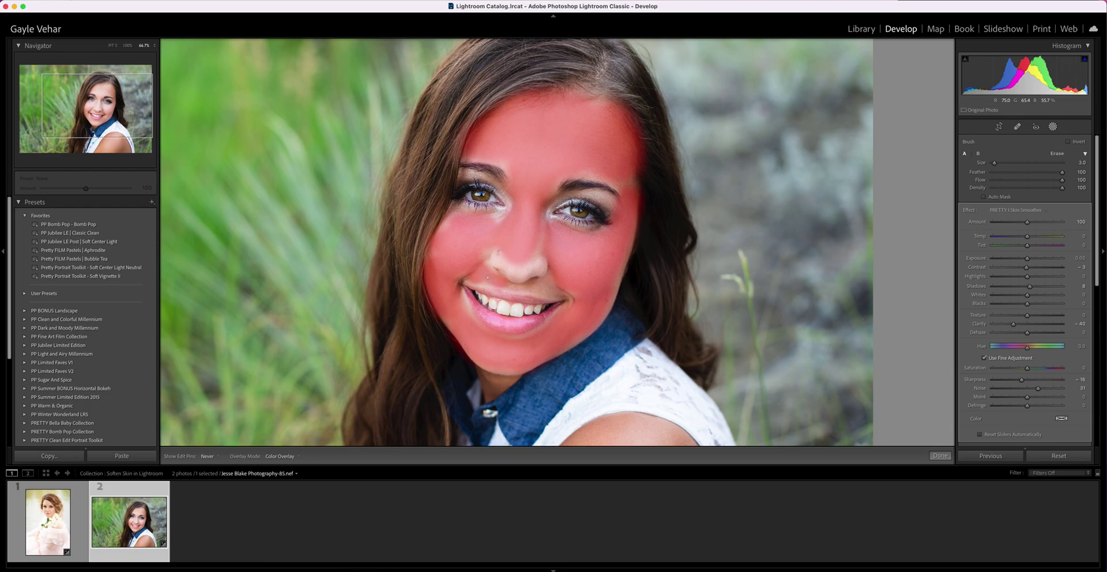
key(h)
key(h)
key(h)
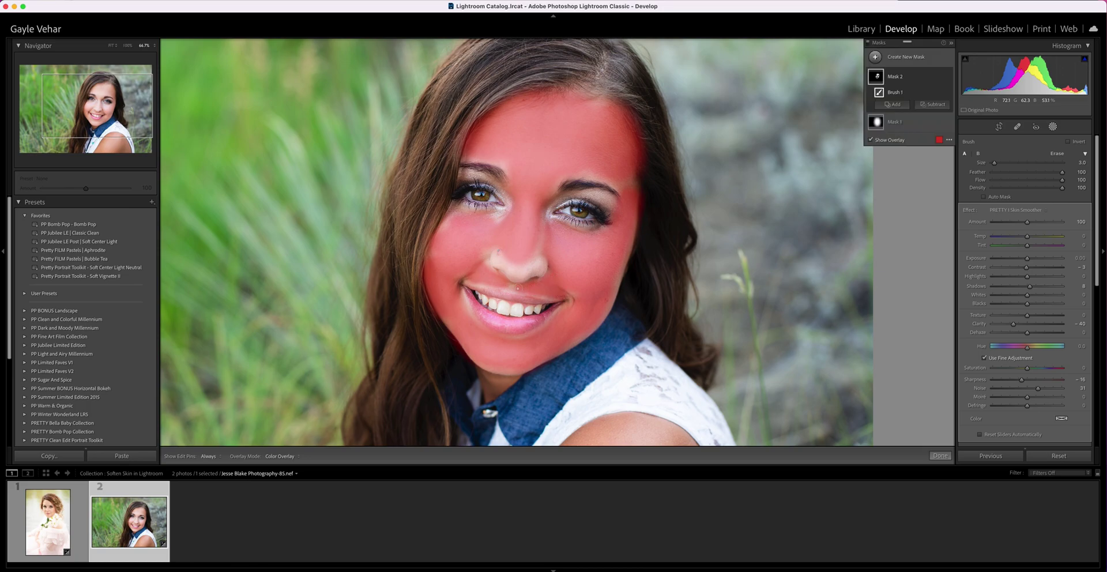
key(bracketleft)
key(h)
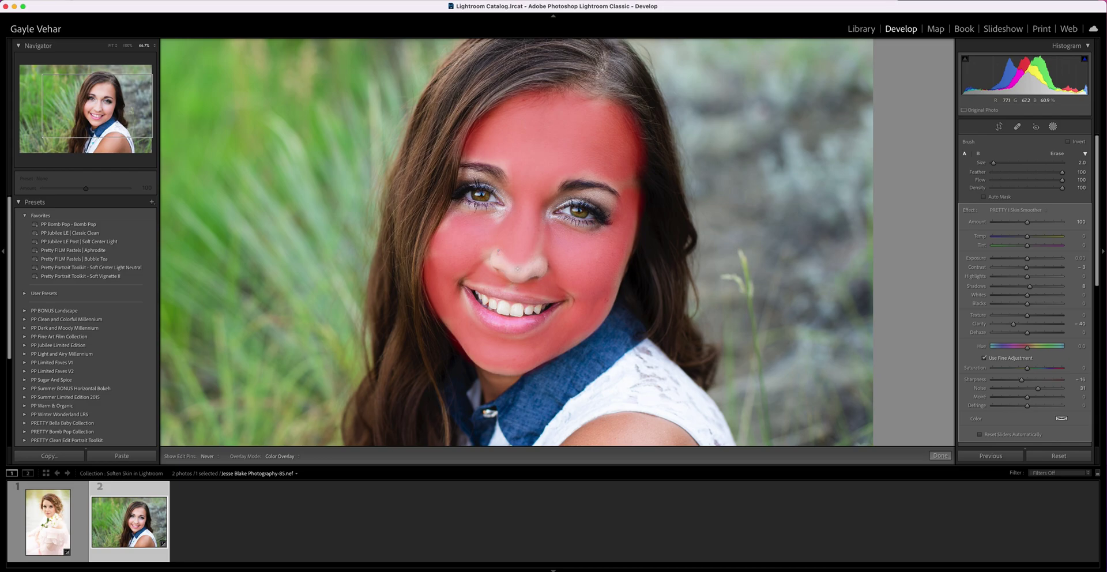
key(h)
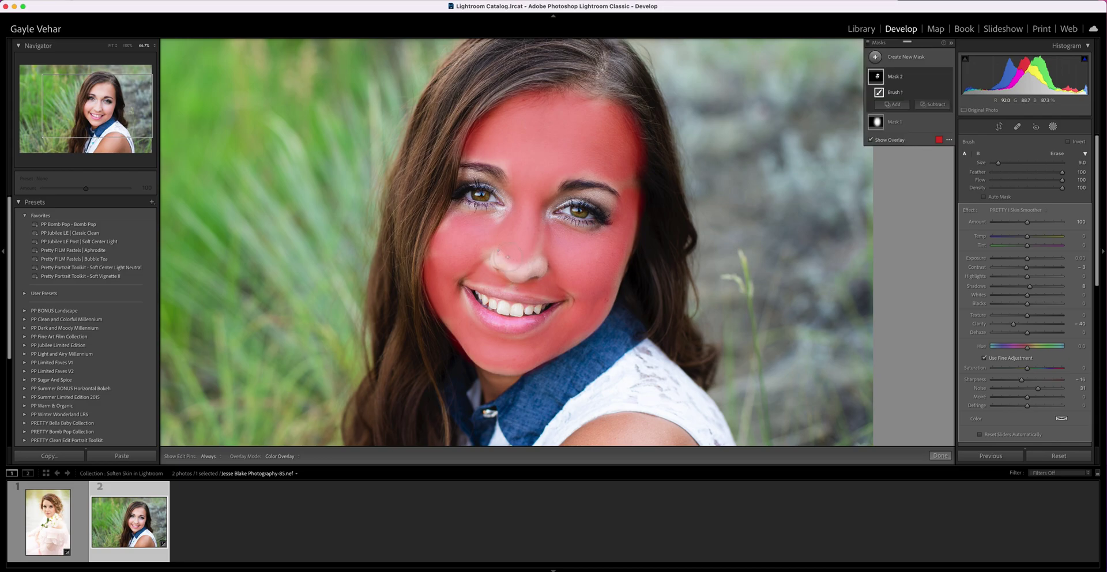
key(bracketleft)
key(h)
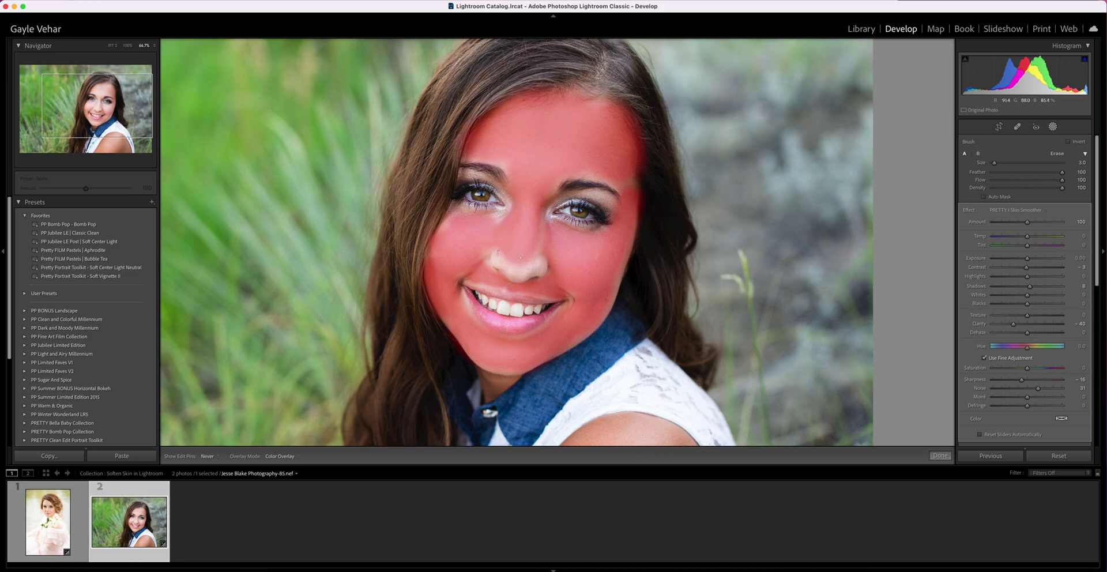
key(h)
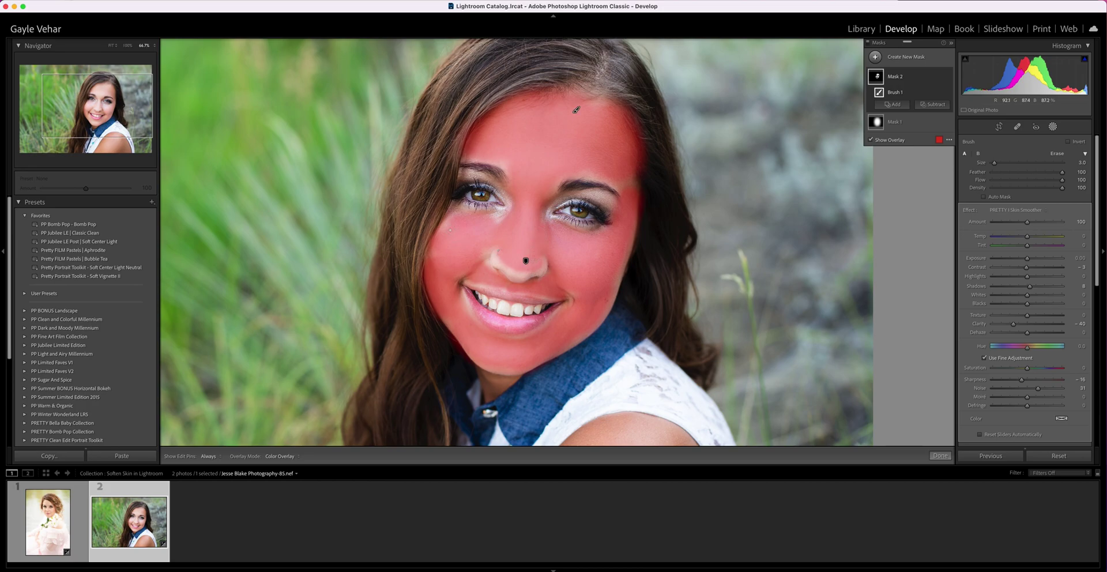
key(h)
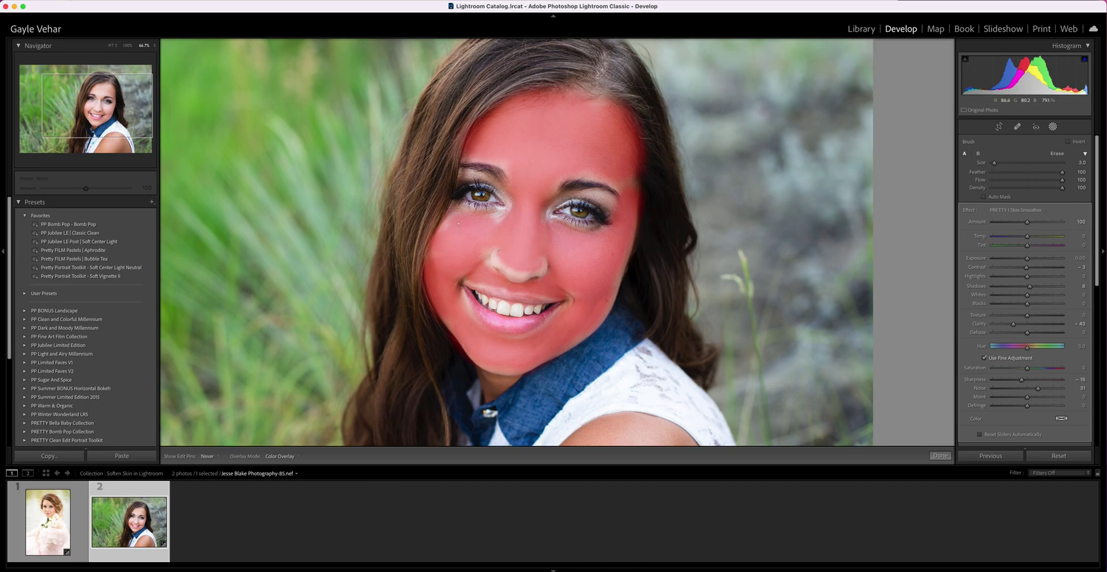
key(h)
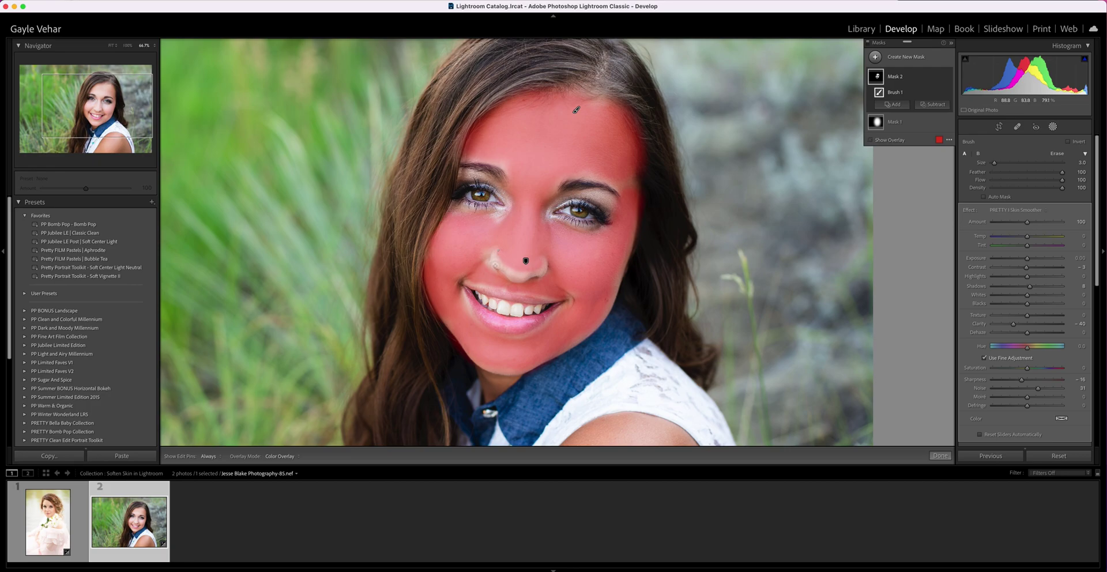
key(o)
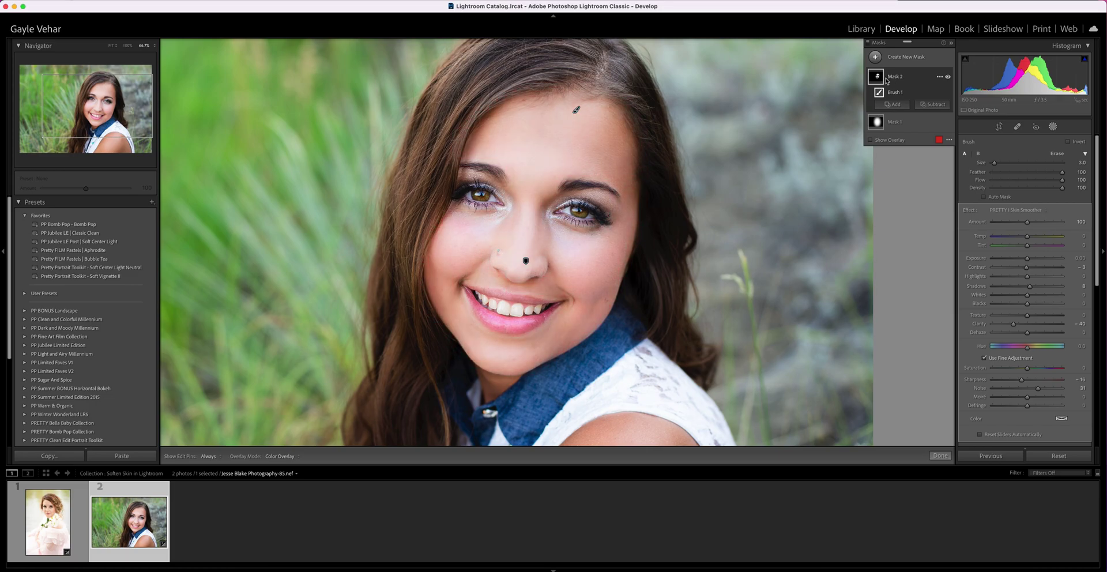
Toggle Mask 2 off and on at fit and at 100% zoom, leaving smoothing on.
click(948, 77)
mouse_move(908, 76)
click(948, 77)
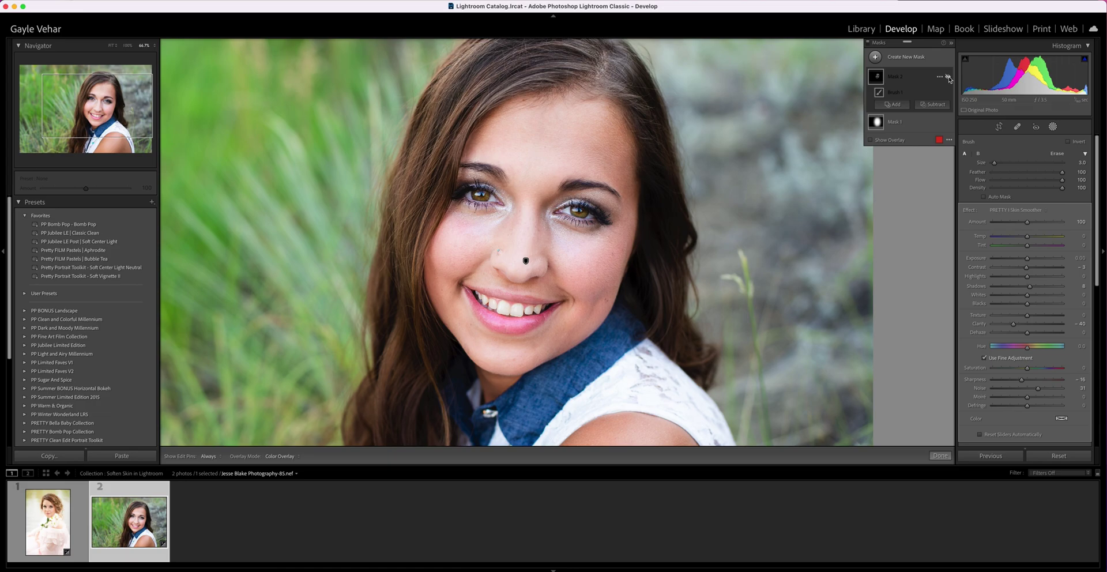
click(948, 77)
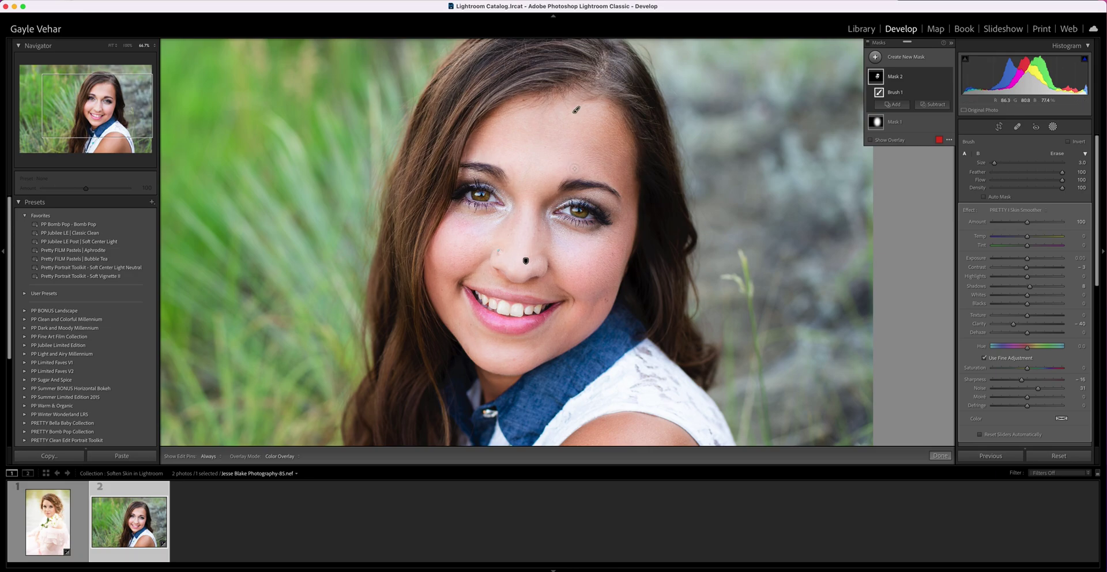
key(z)
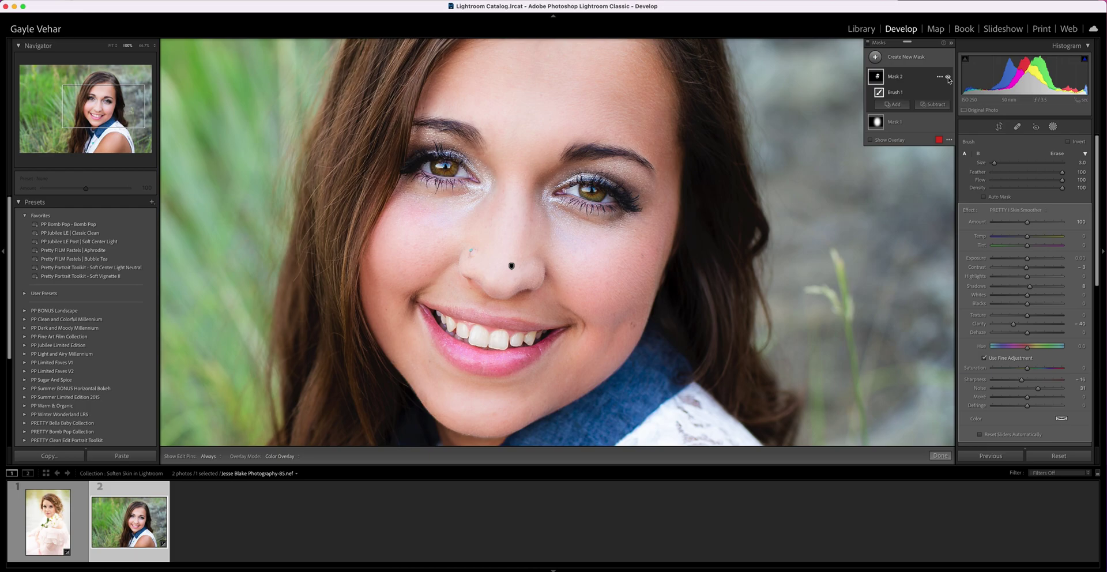
click(949, 78)
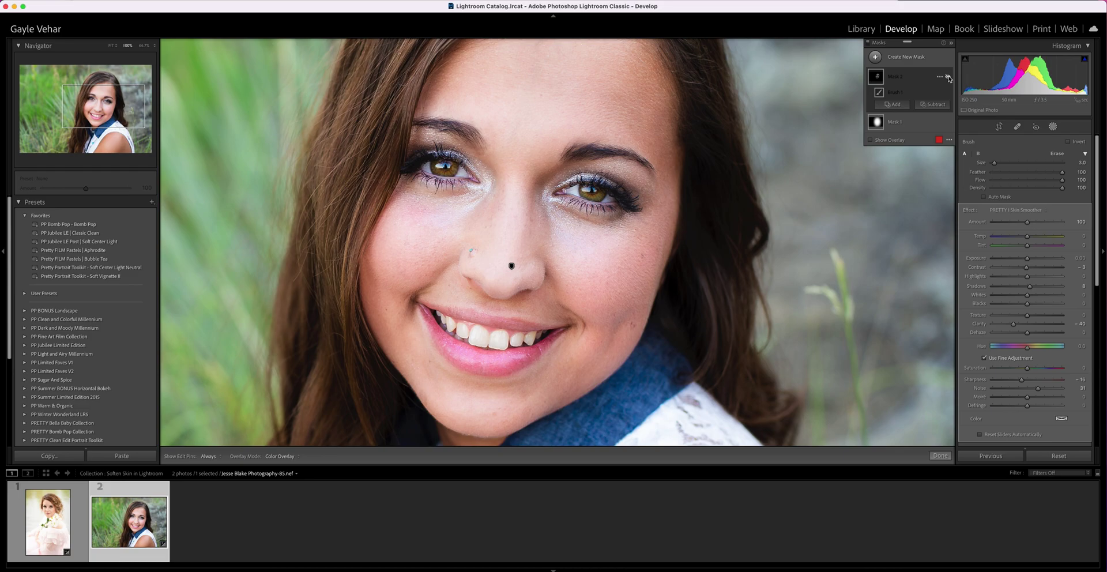
click(949, 77)
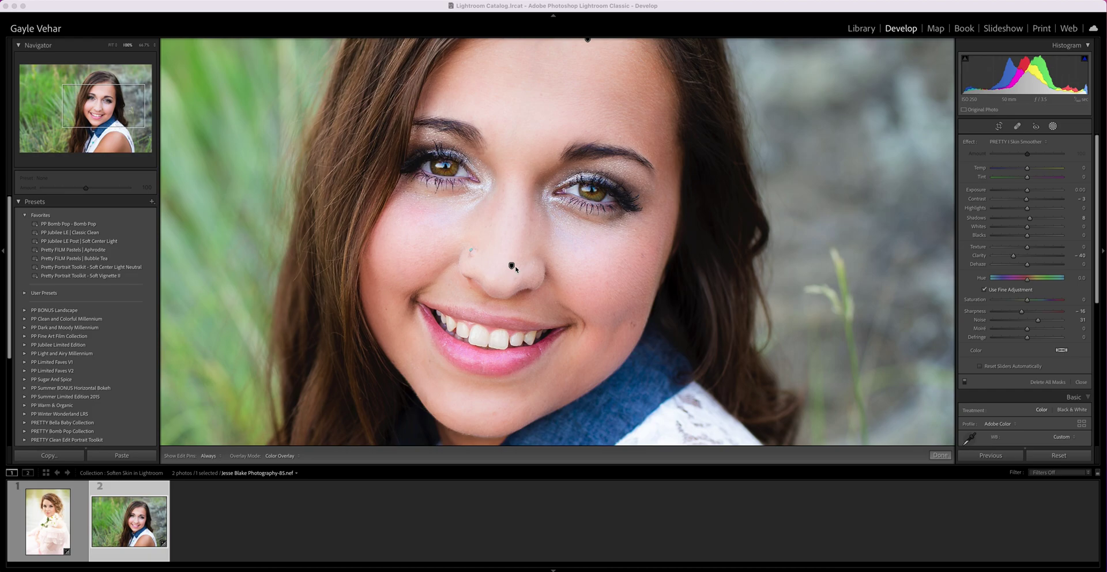
Close masking, then reopen the Masks panel and select Mask 2 for editing.
click(1053, 126)
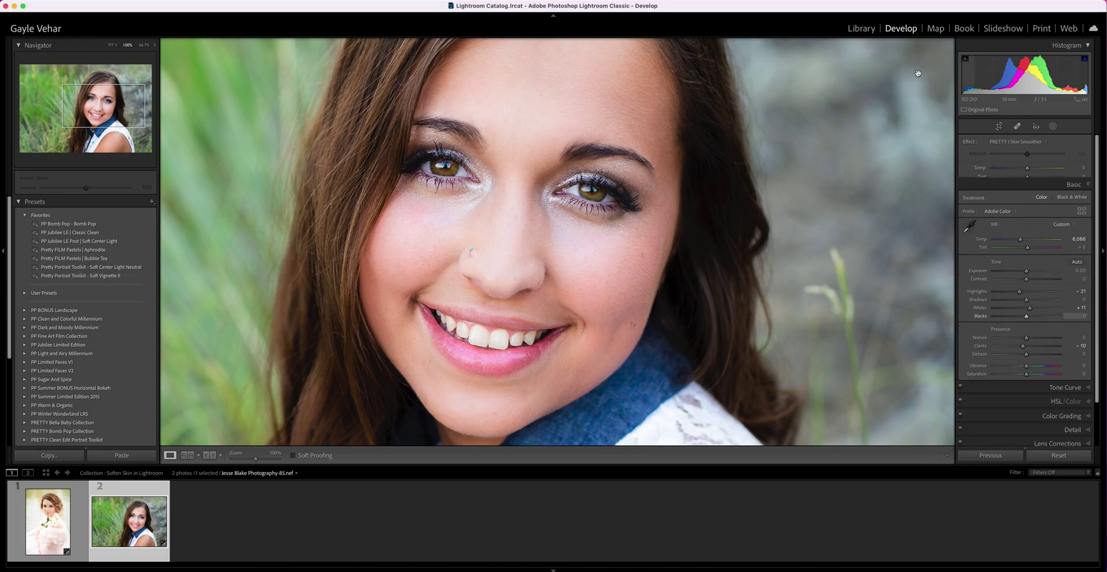
click(1053, 127)
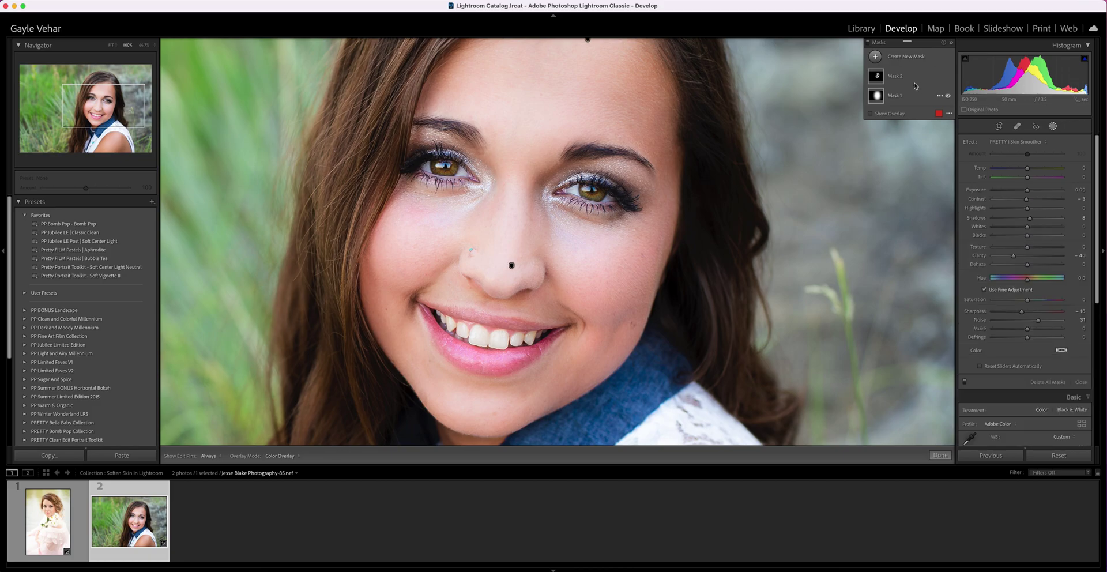
click(877, 76)
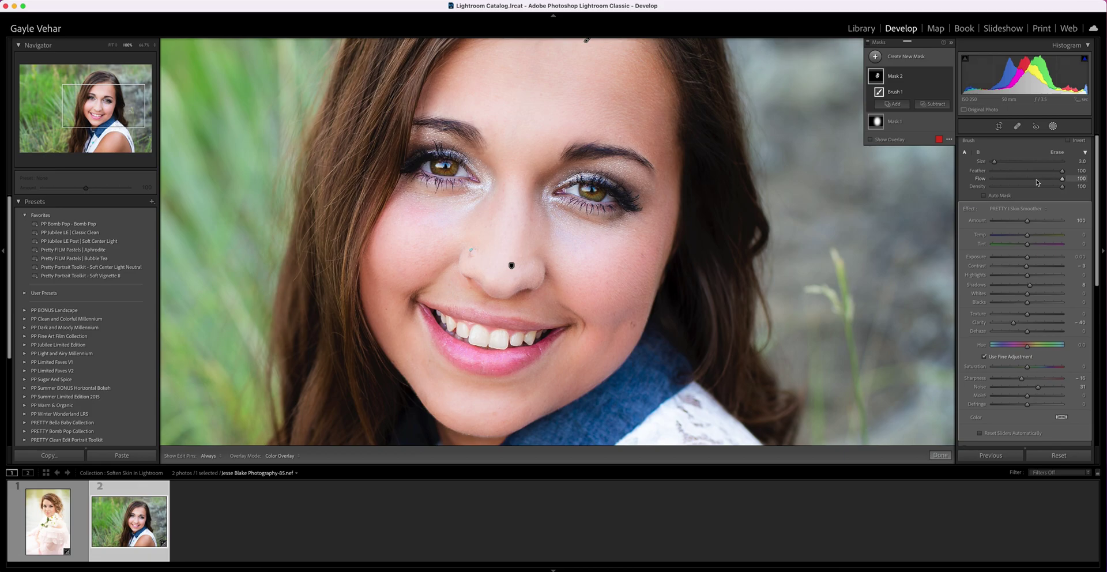
Lower the brush Flow from 100 to about 47, then raise it to about 56.
drag(1063, 180, 1025, 182)
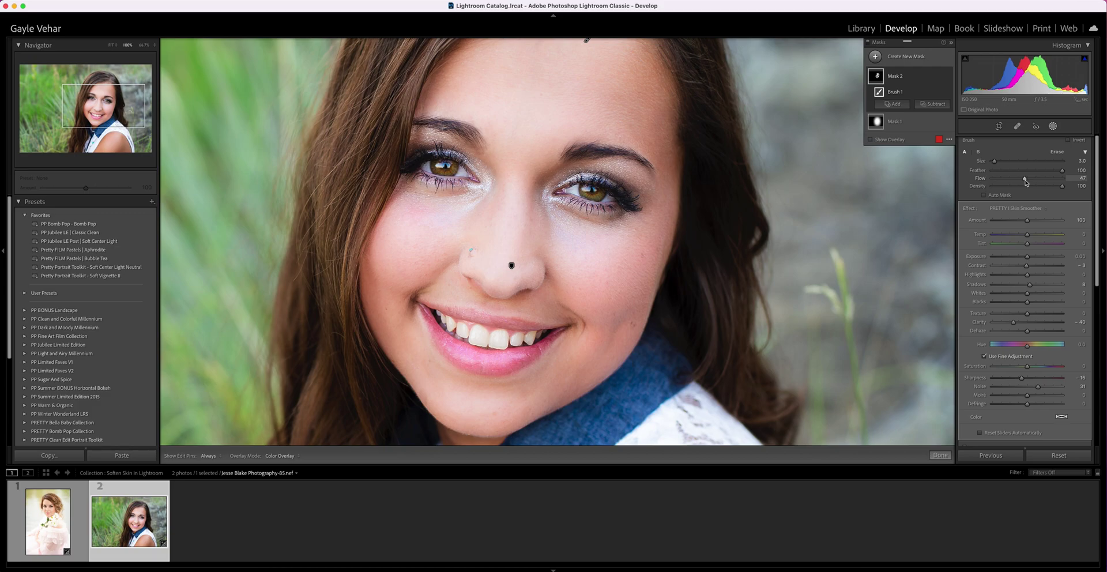
drag(1025, 182, 1065, 182)
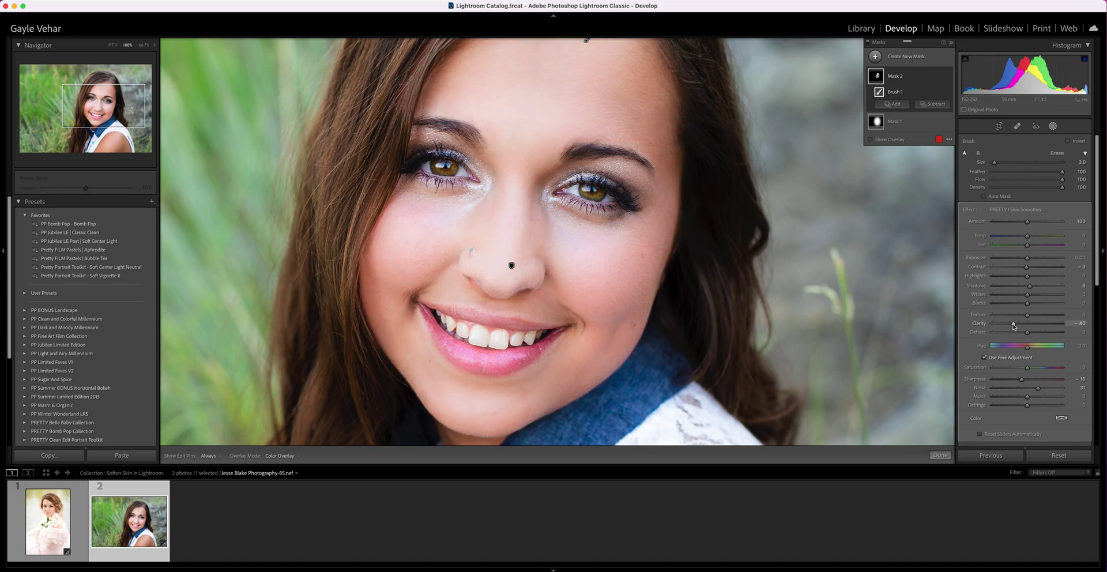
Ease Mask 2's Clarity from -40 to -29 and Sharpness from -16 to -14.
scroll(1013, 327, down, 1)
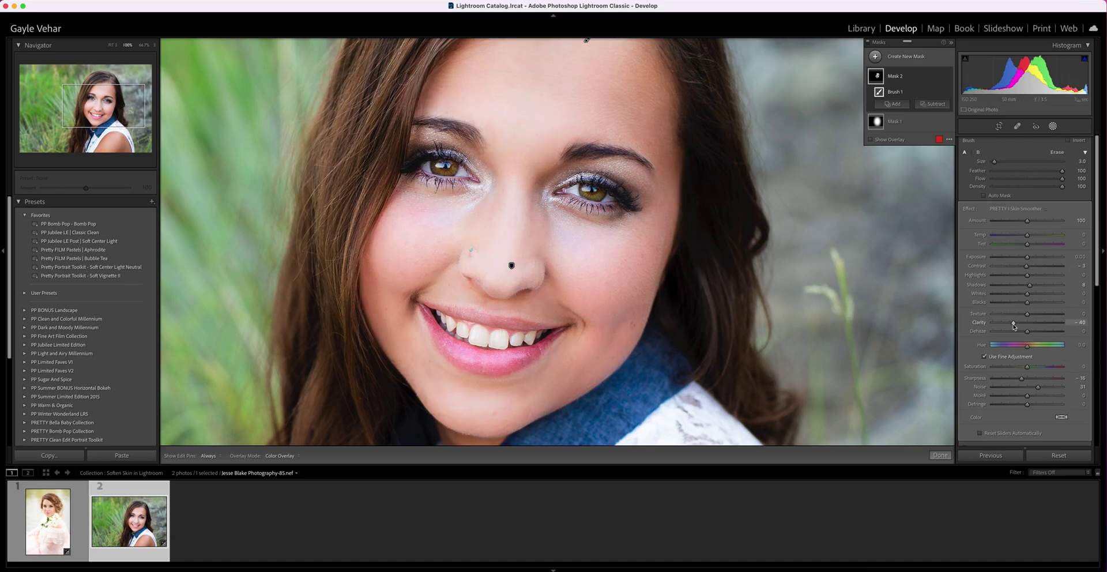
scroll(1013, 326, up, 1)
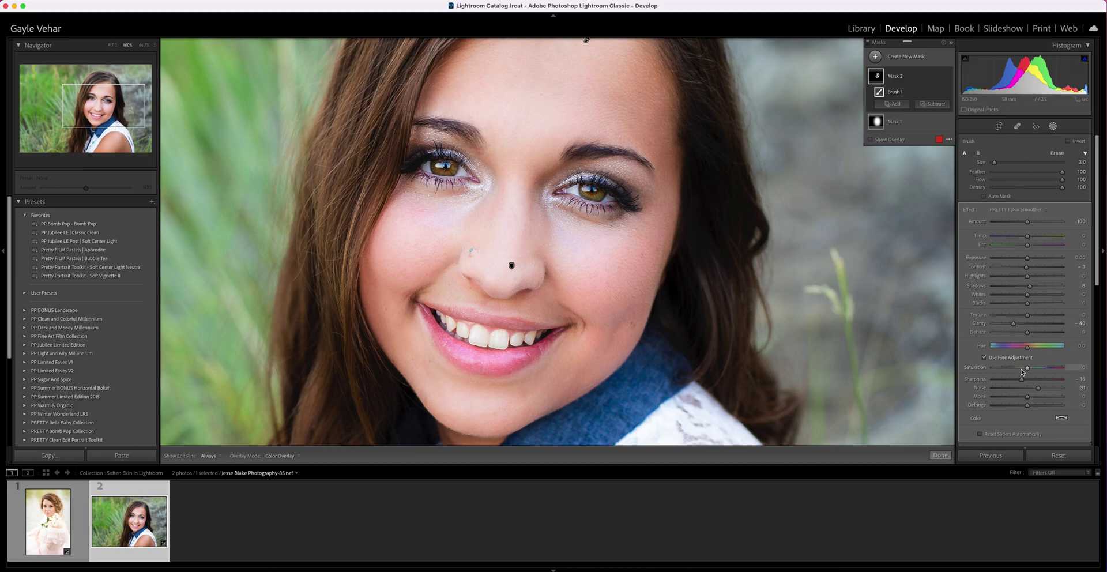
scroll(1019, 384, down, 1)
scroll(1018, 384, down, 1)
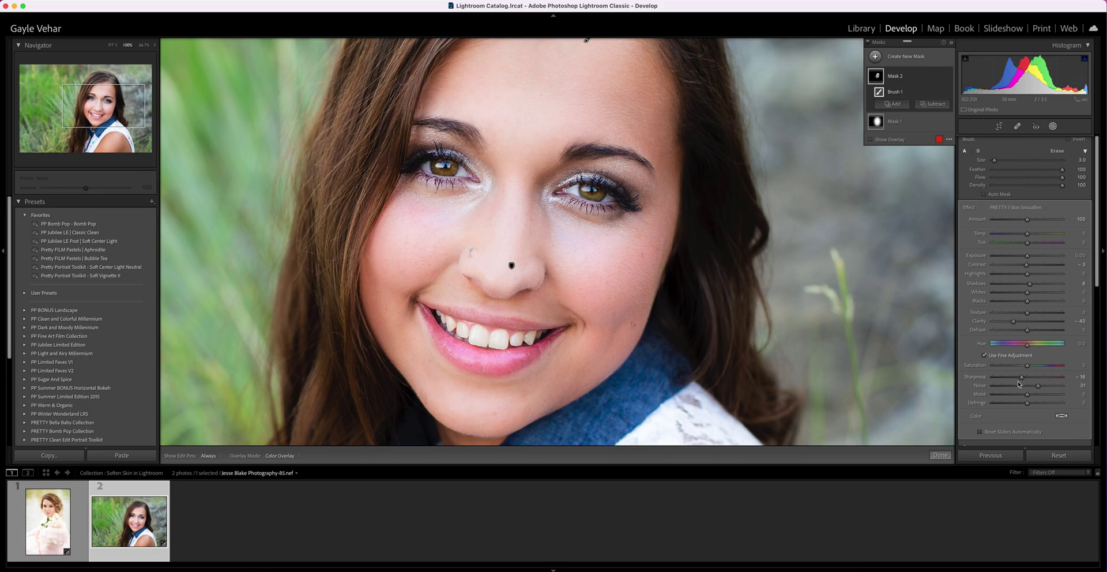
scroll(1017, 383, up, 1)
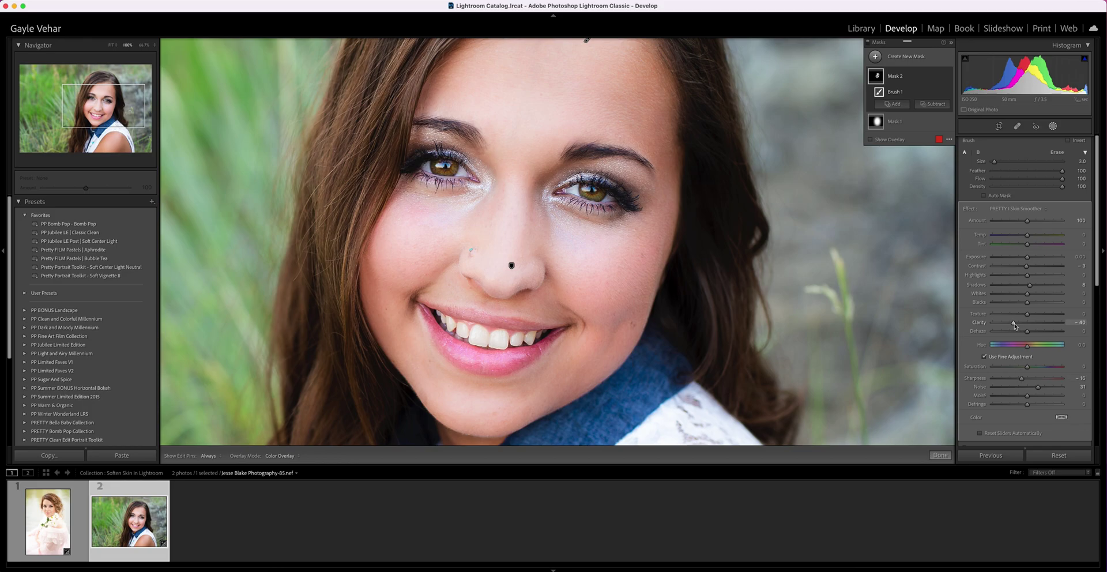
drag(1014, 325, 1018, 326)
scroll(1020, 354, down, 1)
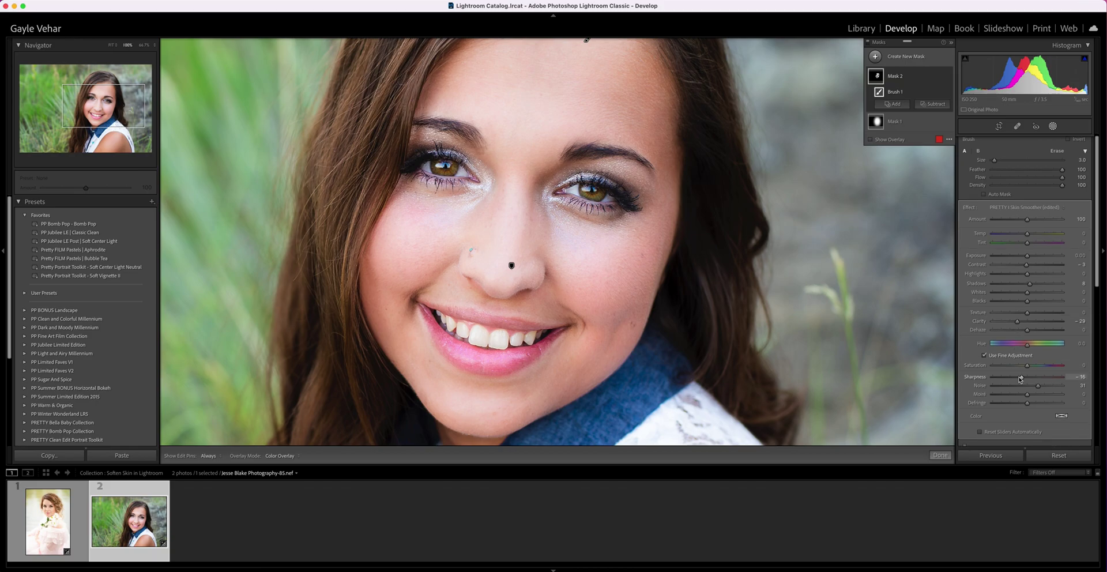
drag(1021, 380, 1023, 380)
scroll(1023, 379, up, 1)
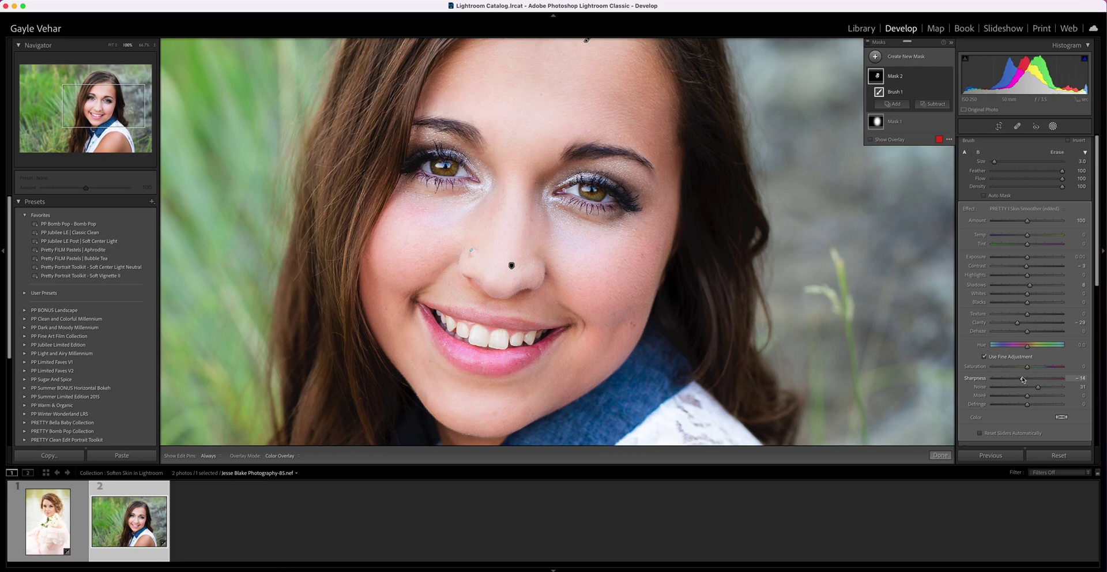
Undo back to the preset's Clarity -40 and Sharpness -16.
key(super+z)
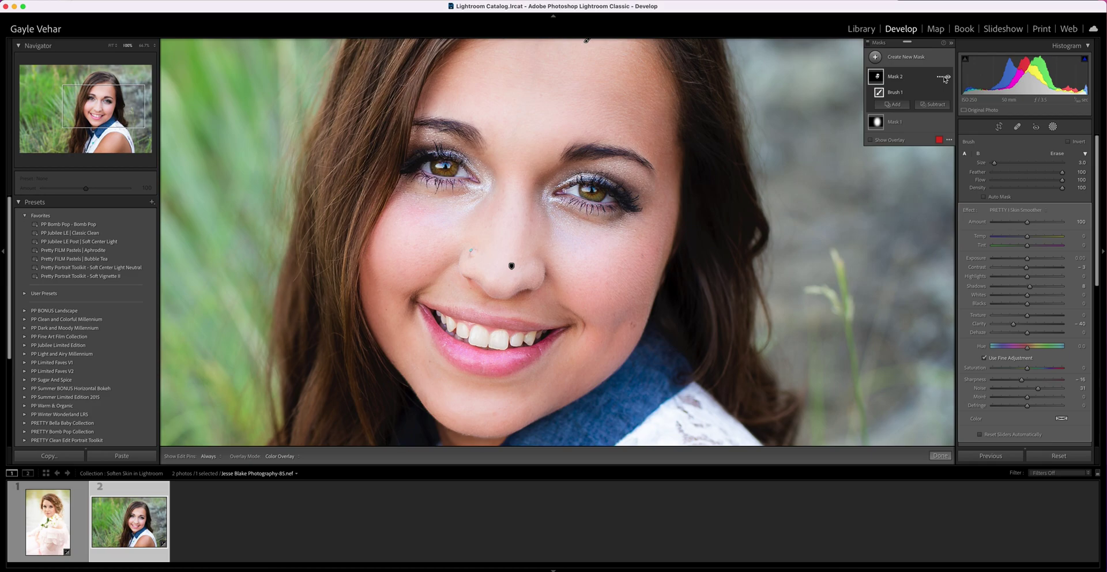